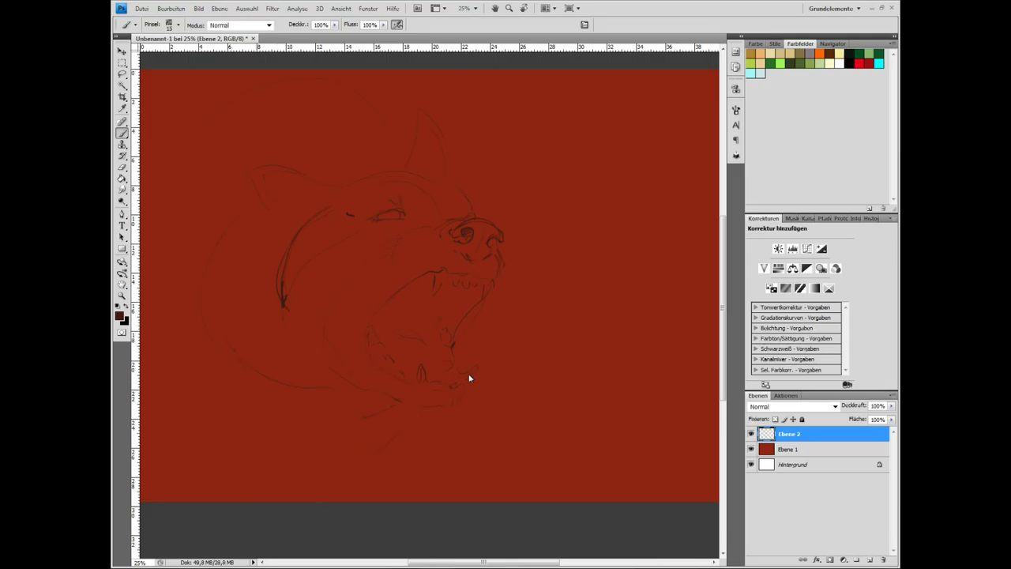
Add a new layer, set the colour to tan and choose a broad brush preset.
{"action": "left_click", "coordinate": [856, 559], "text": "ctrl"}
{"action": "left_click", "coordinate": [120, 316]}
{"action": "left_click", "coordinate": [413, 355]}
{"action": "left_click", "coordinate": [592, 289]}
{"action": "left_click", "coordinate": [173, 24]}
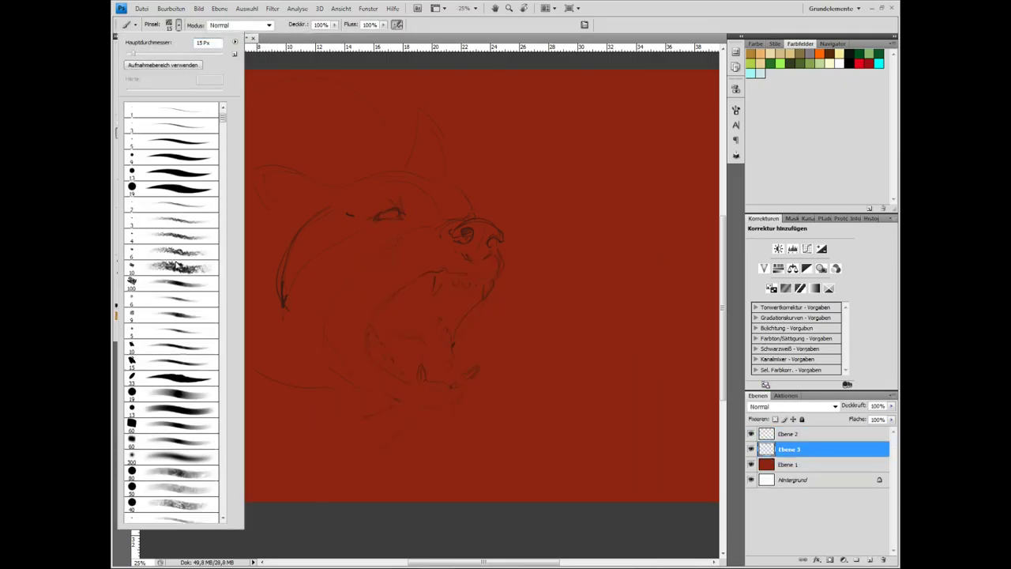
{"action": "scroll", "coordinate": [200, 392], "scroll_direction": "down", "scroll_amount": 5}
{"action": "scroll", "coordinate": [199, 392], "scroll_direction": "down", "scroll_amount": 5}
{"action": "double_click", "coordinate": [174, 395]}
Block in the whole head, face, jaw and top arc with broad tan strokes.
{"action": "left_click_drag", "start_coordinate": [427, 193], "coordinate": [466, 210]}
{"action": "left_click_drag", "start_coordinate": [356, 210], "coordinate": [427, 198]}
{"action": "mouse_move", "coordinate": [336, 251]}
{"action": "left_mouse_down"}
{"action": "mouse_move", "coordinate": [379, 242]}
{"action": "mouse_move", "coordinate": [327, 350]}
{"action": "left_mouse_up"}
{"action": "left_click_drag", "start_coordinate": [277, 209], "coordinate": [260, 252]}
{"action": "left_click_drag", "start_coordinate": [206, 190], "coordinate": [371, 166]}
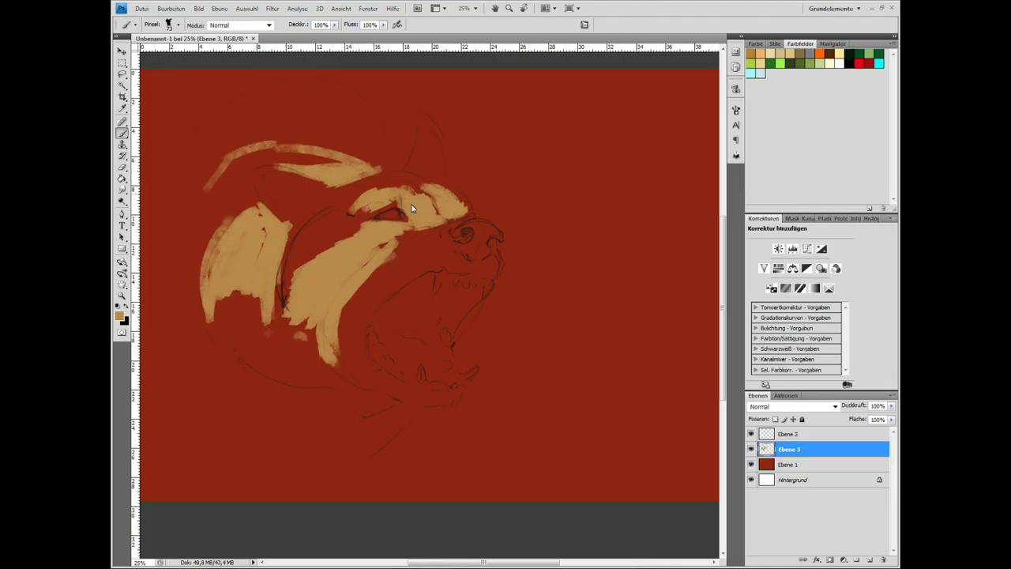
{"action": "left_click_drag", "start_coordinate": [323, 245], "coordinate": [395, 197]}
{"action": "left_click_drag", "start_coordinate": [419, 229], "coordinate": [319, 334]}
{"action": "left_click_drag", "start_coordinate": [403, 411], "coordinate": [301, 390]}
{"action": "left_click_drag", "start_coordinate": [214, 308], "coordinate": [334, 331]}
{"action": "left_click_drag", "start_coordinate": [198, 237], "coordinate": [237, 174]}
{"action": "mouse_move", "coordinate": [244, 158]}
{"action": "left_mouse_down"}
{"action": "mouse_move", "coordinate": [362, 134]}
{"action": "mouse_move", "coordinate": [316, 136]}
{"action": "mouse_move", "coordinate": [268, 102]}
{"action": "left_mouse_up"}
Switch to black and paint dark masses over the head top, face, eye and nose.
{"action": "left_click", "coordinate": [120, 316]}
{"action": "left_click_drag", "start_coordinate": [198, 170], "coordinate": [371, 126]}
{"action": "left_click_drag", "start_coordinate": [182, 253], "coordinate": [261, 79]}
{"action": "mouse_move", "coordinate": [237, 158]}
{"action": "left_mouse_down"}
{"action": "mouse_move", "coordinate": [316, 162]}
{"action": "mouse_move", "coordinate": [210, 193]}
{"action": "left_mouse_up"}
{"action": "mouse_move", "coordinate": [253, 178]}
{"action": "left_mouse_down"}
{"action": "mouse_move", "coordinate": [320, 202]}
{"action": "mouse_move", "coordinate": [280, 308]}
{"action": "left_mouse_up"}
{"action": "mouse_move", "coordinate": [376, 217]}
{"action": "left_mouse_down"}
{"action": "mouse_move", "coordinate": [404, 213]}
{"action": "mouse_move", "coordinate": [478, 233]}
{"action": "left_mouse_up"}
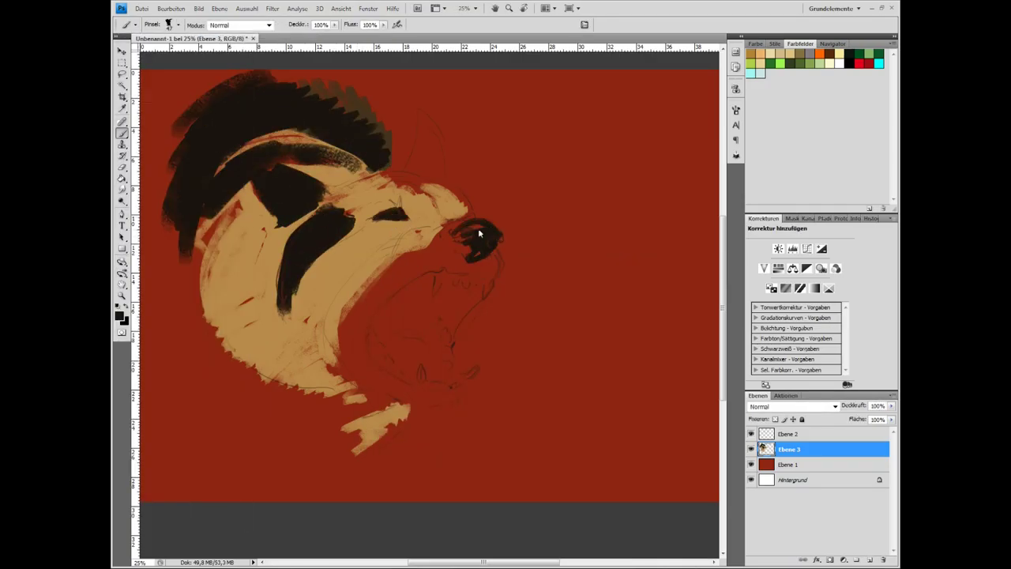
Paint the dark pointed ear, jaw line, muzzle, neck and cheek edge.
{"action": "left_click_drag", "start_coordinate": [411, 174], "coordinate": [434, 170]}
{"action": "left_click_drag", "start_coordinate": [454, 241], "coordinate": [399, 264]}
{"action": "left_click_drag", "start_coordinate": [431, 273], "coordinate": [376, 320]}
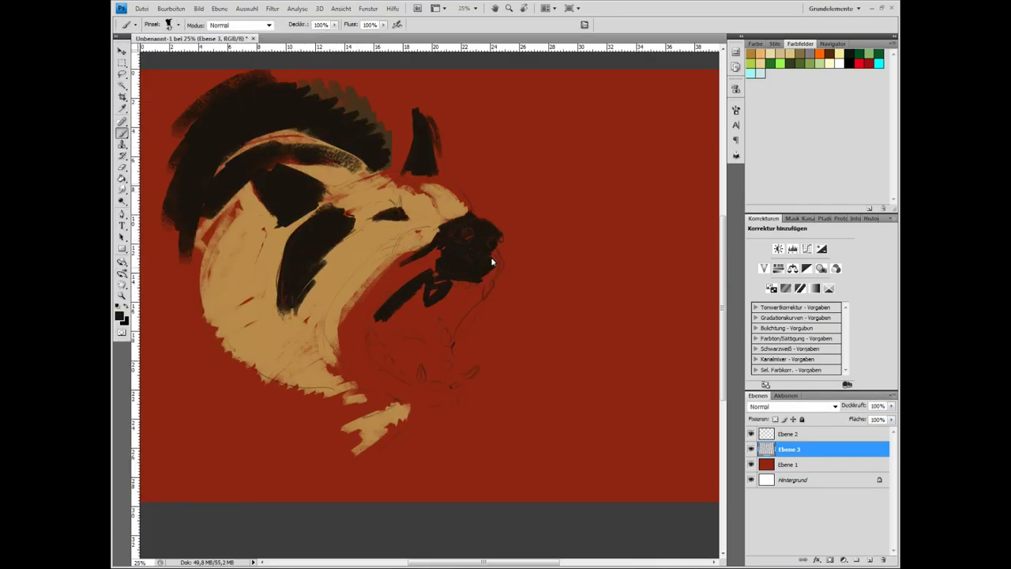
{"action": "left_click_drag", "start_coordinate": [492, 262], "coordinate": [434, 350]}
{"action": "mouse_move", "coordinate": [459, 284]}
{"action": "left_mouse_down"}
{"action": "mouse_move", "coordinate": [366, 293]}
{"action": "mouse_move", "coordinate": [379, 371]}
{"action": "mouse_move", "coordinate": [354, 419]}
{"action": "mouse_move", "coordinate": [237, 347]}
{"action": "left_mouse_up"}
{"action": "left_click_drag", "start_coordinate": [300, 394], "coordinate": [277, 451]}
{"action": "left_click_drag", "start_coordinate": [454, 194], "coordinate": [371, 170]}
{"action": "left_click_drag", "start_coordinate": [435, 189], "coordinate": [371, 180]}
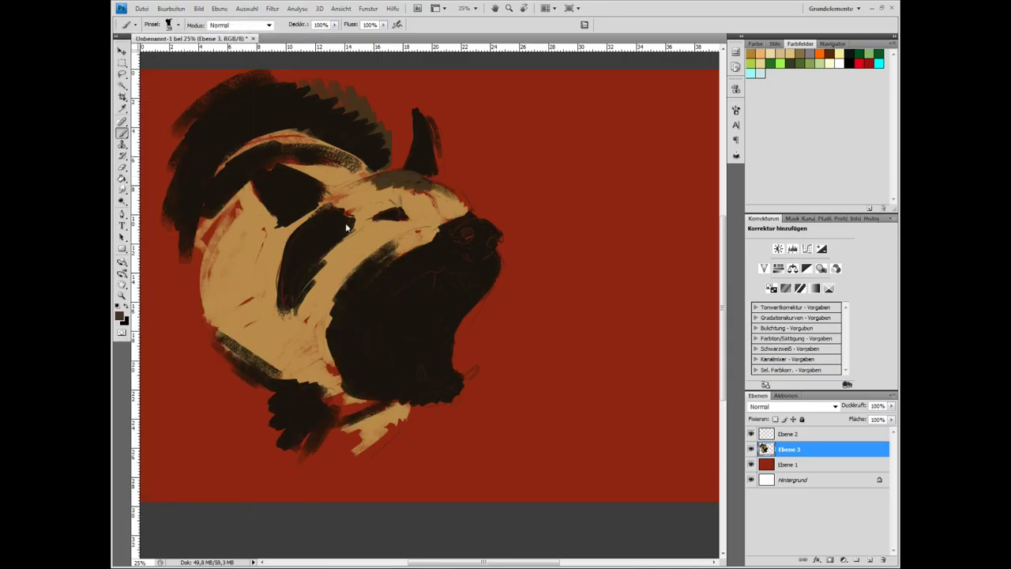
Add light teeth along the jaws, then darken the nose, eye patch, cheek and mouth interior in black.
{"action": "left_click_drag", "start_coordinate": [473, 371], "coordinate": [432, 384]}
{"action": "left_click_drag", "start_coordinate": [370, 330], "coordinate": [386, 366]}
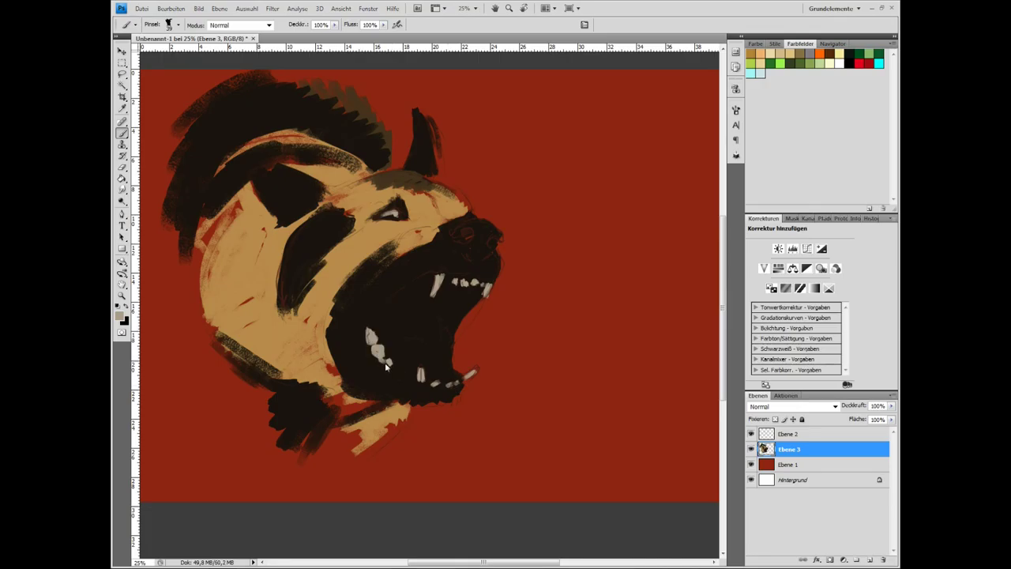
{"action": "key", "text": "x"}
{"action": "left_click_drag", "start_coordinate": [462, 231], "coordinate": [472, 239]}
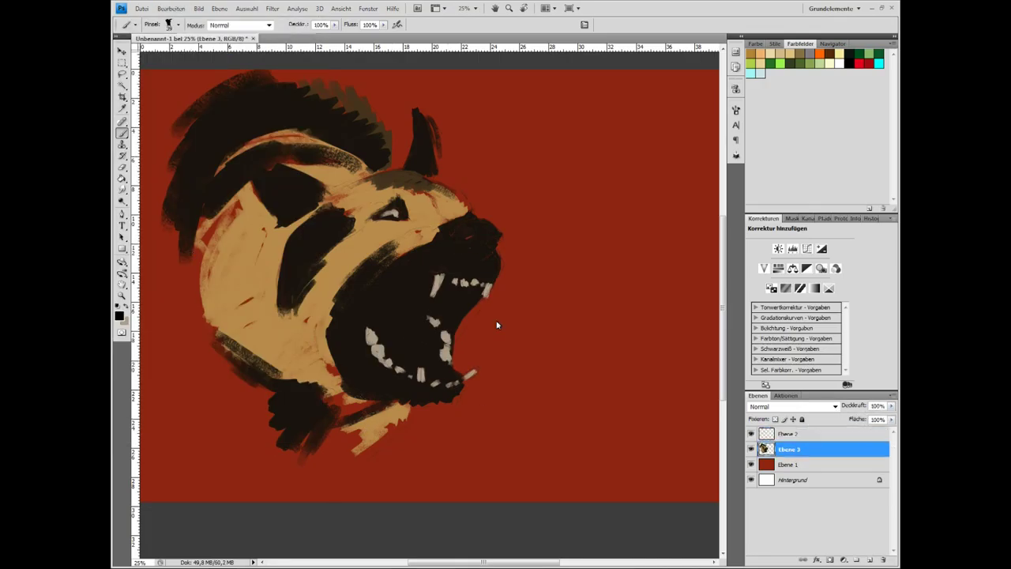
{"action": "left_click_drag", "start_coordinate": [357, 218], "coordinate": [294, 284]}
{"action": "left_click_drag", "start_coordinate": [427, 278], "coordinate": [375, 335]}
{"action": "mouse_move", "coordinate": [442, 318]}
{"action": "left_mouse_down"}
{"action": "mouse_move", "coordinate": [427, 351]}
{"action": "mouse_move", "coordinate": [455, 281]}
{"action": "left_mouse_up"}
{"action": "left_click_drag", "start_coordinate": [474, 324], "coordinate": [453, 290]}
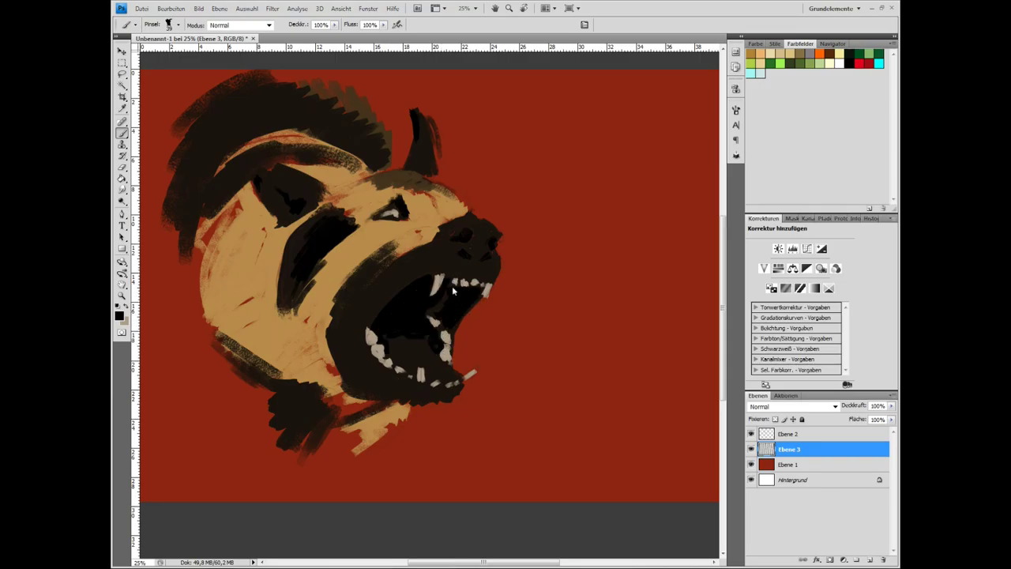
{"action": "left_click_drag", "start_coordinate": [424, 338], "coordinate": [362, 316]}
With a textured brush, paint tan-grey cheek strokes and cream highlights across the forehead and brow.
{"action": "right_click", "coordinate": [269, 266]}
{"action": "mouse_move", "coordinate": [276, 221]}
{"action": "left_mouse_down"}
{"action": "mouse_move", "coordinate": [273, 316]}
{"action": "mouse_move", "coordinate": [359, 405]}
{"action": "left_mouse_up"}
{"action": "mouse_move", "coordinate": [389, 193]}
{"action": "left_mouse_down"}
{"action": "mouse_move", "coordinate": [435, 204]}
{"action": "mouse_move", "coordinate": [359, 189]}
{"action": "left_mouse_up"}
{"action": "mouse_move", "coordinate": [415, 225]}
{"action": "left_mouse_down"}
{"action": "mouse_move", "coordinate": [388, 226]}
{"action": "mouse_move", "coordinate": [368, 249]}
{"action": "mouse_move", "coordinate": [432, 227]}
{"action": "mouse_move", "coordinate": [395, 256]}
{"action": "left_mouse_up"}
{"action": "left_click", "coordinate": [432, 228], "text": "alt"}
{"action": "mouse_move", "coordinate": [452, 232]}
{"action": "left_mouse_down"}
{"action": "mouse_move", "coordinate": [426, 203]}
{"action": "mouse_move", "coordinate": [318, 200]}
{"action": "left_mouse_up"}
Sample colours from the painting to highlight the ear tip and lighten the cheek beside the mouth.
{"action": "left_click", "coordinate": [434, 206], "text": "alt"}
{"action": "left_click", "coordinate": [359, 205], "text": "alt"}
{"action": "left_click_drag", "start_coordinate": [427, 119], "coordinate": [433, 170]}
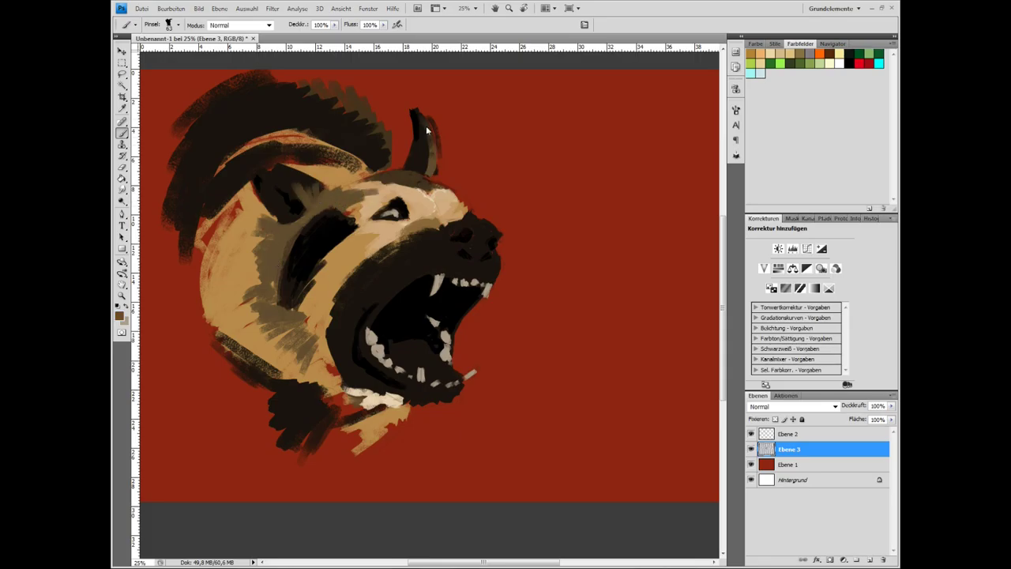
{"action": "left_click", "coordinate": [371, 395], "text": "alt"}
{"action": "mouse_move", "coordinate": [339, 268]}
{"action": "left_mouse_down"}
{"action": "mouse_move", "coordinate": [355, 301]}
{"action": "mouse_move", "coordinate": [312, 233]}
{"action": "left_mouse_up"}
{"action": "left_click_drag", "start_coordinate": [336, 316], "coordinate": [351, 281]}
Add a light grey nose-tip highlight, dab dark nostrils and darken the nose bridge.
{"action": "left_click", "coordinate": [432, 327]}
{"action": "key", "text": "Return"}
{"action": "mouse_move", "coordinate": [488, 259]}
{"action": "left_mouse_down"}
{"action": "mouse_move", "coordinate": [496, 266]}
{"action": "mouse_move", "coordinate": [426, 239]}
{"action": "mouse_move", "coordinate": [491, 235]}
{"action": "mouse_move", "coordinate": [472, 248]}
{"action": "left_mouse_up"}
{"action": "left_click", "coordinate": [372, 335], "text": "alt"}
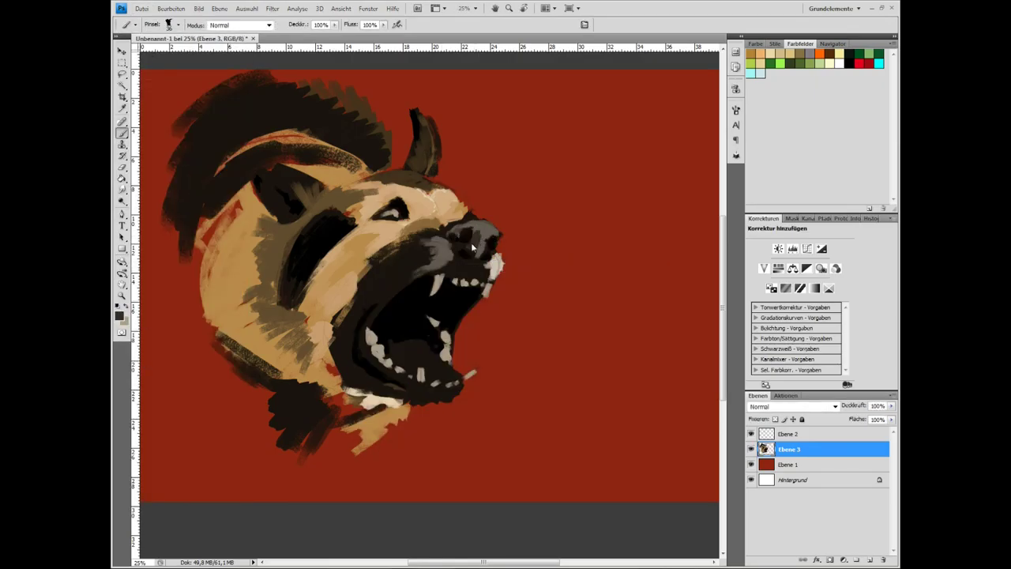
{"action": "left_click", "coordinate": [119, 316]}
{"action": "key", "text": "Return"}
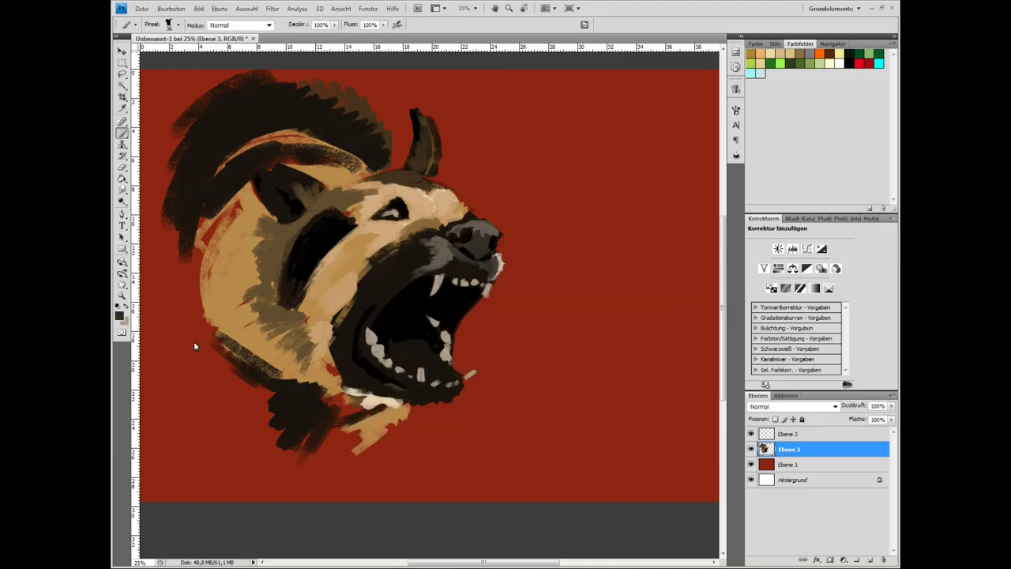
{"action": "left_click_drag", "start_coordinate": [446, 229], "coordinate": [432, 215]}
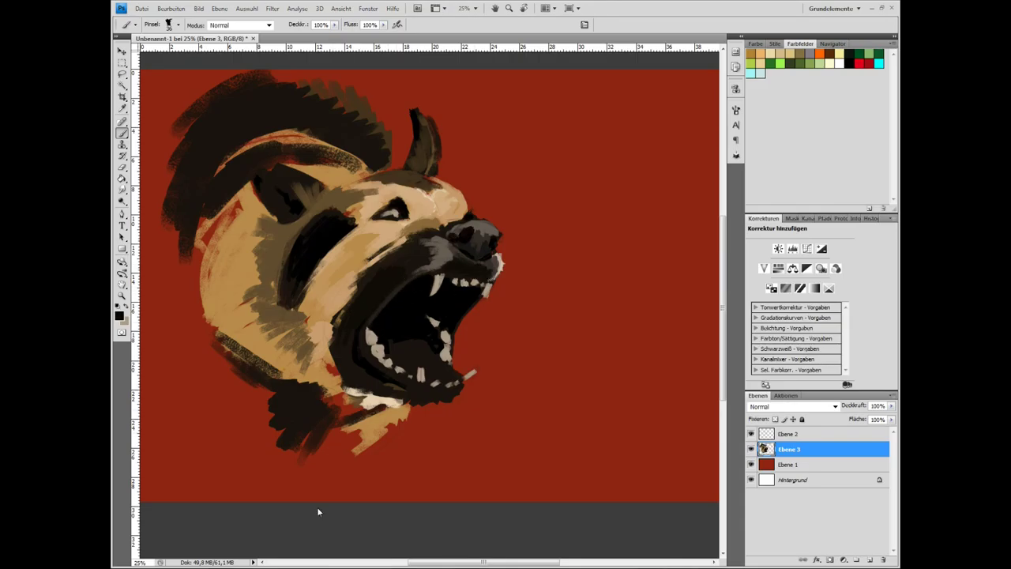
{"action": "scroll", "coordinate": [318, 512], "scroll_direction": "up", "scroll_amount": 1}
Paint darker tan on the muzzle and forehead, a pinkish tongue and lower-jaw strokes.
{"action": "left_click", "coordinate": [396, 230], "text": "alt"}
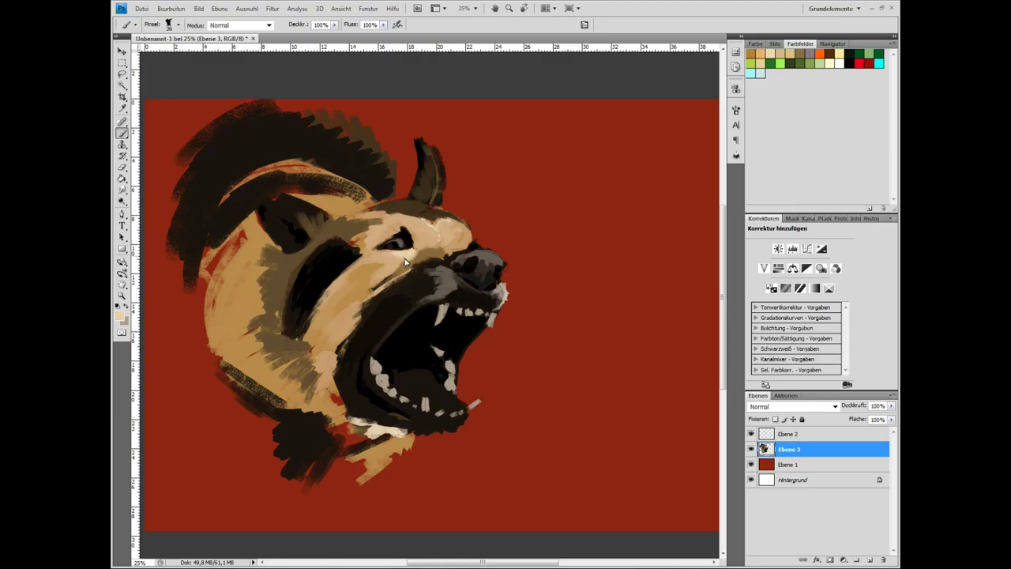
{"action": "left_click_drag", "start_coordinate": [357, 262], "coordinate": [394, 264]}
{"action": "mouse_move", "coordinate": [395, 224]}
{"action": "left_mouse_down"}
{"action": "mouse_move", "coordinate": [356, 235]}
{"action": "mouse_move", "coordinate": [356, 253]}
{"action": "mouse_move", "coordinate": [296, 257]}
{"action": "mouse_move", "coordinate": [284, 296]}
{"action": "left_mouse_up"}
{"action": "left_click", "coordinate": [320, 261], "text": "alt"}
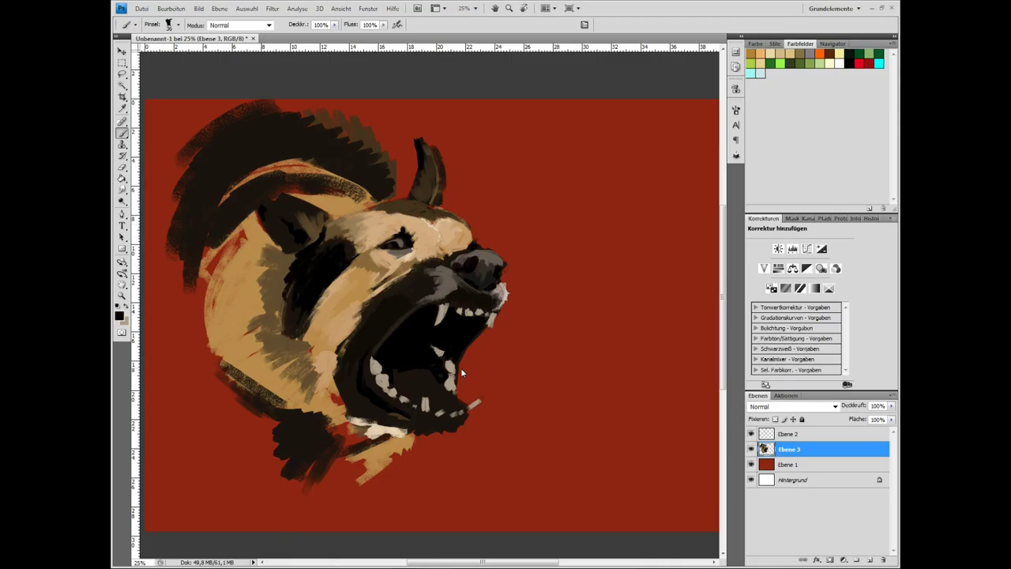
{"action": "mouse_move", "coordinate": [395, 378]}
{"action": "left_mouse_down"}
{"action": "mouse_move", "coordinate": [449, 406]}
{"action": "mouse_move", "coordinate": [432, 422]}
{"action": "left_mouse_up"}
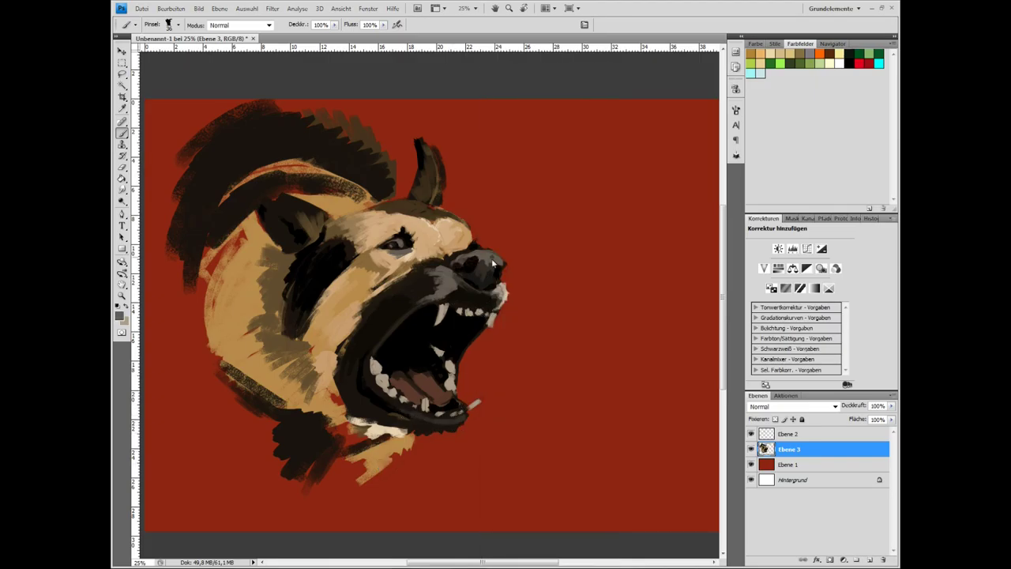
{"action": "mouse_move", "coordinate": [348, 413]}
{"action": "left_mouse_down"}
{"action": "mouse_move", "coordinate": [371, 391]}
{"action": "mouse_move", "coordinate": [359, 391]}
{"action": "left_mouse_up"}
{"action": "left_click", "coordinate": [360, 395], "text": "alt"}
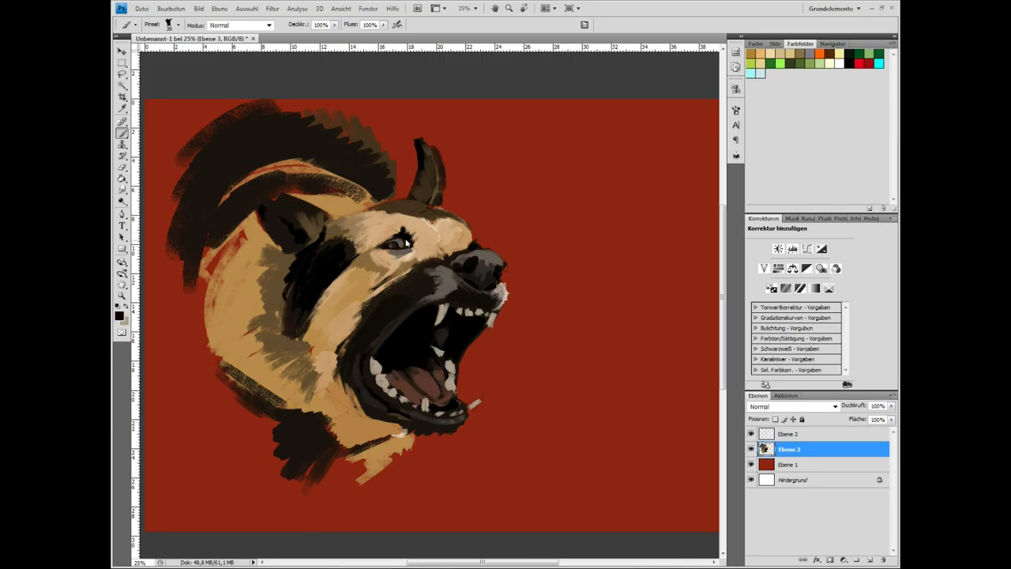
Set a dark brown colour, swap to light beige and enlarge the brush to 44.
{"action": "right_click", "coordinate": [229, 518]}
{"action": "key", "text": "Escape"}
{"action": "left_click", "coordinate": [119, 316]}
{"action": "key", "text": "Return"}
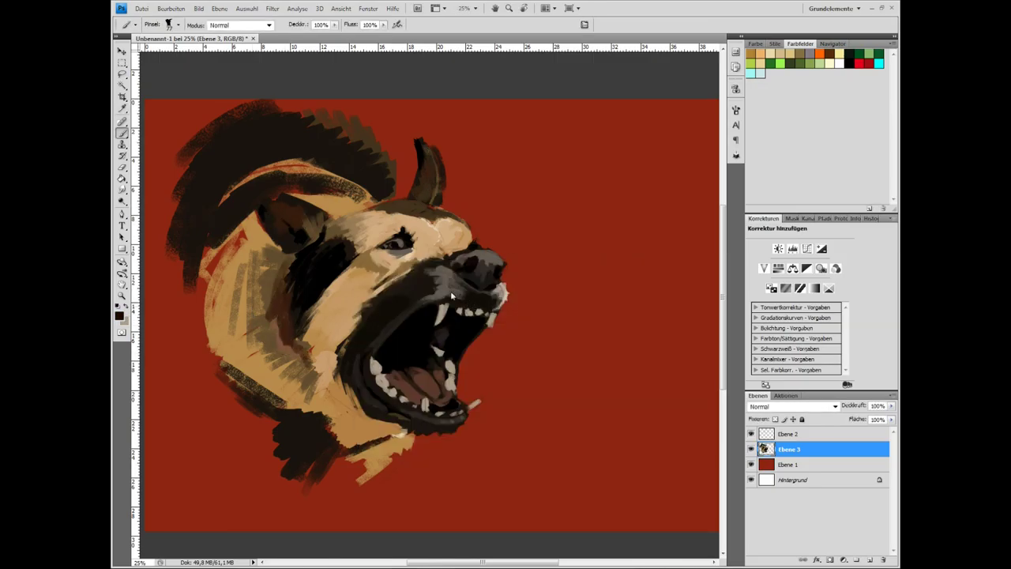
{"action": "right_click", "coordinate": [488, 256]}
{"action": "key", "text": "Escape"}
{"action": "key", "text": "x"}
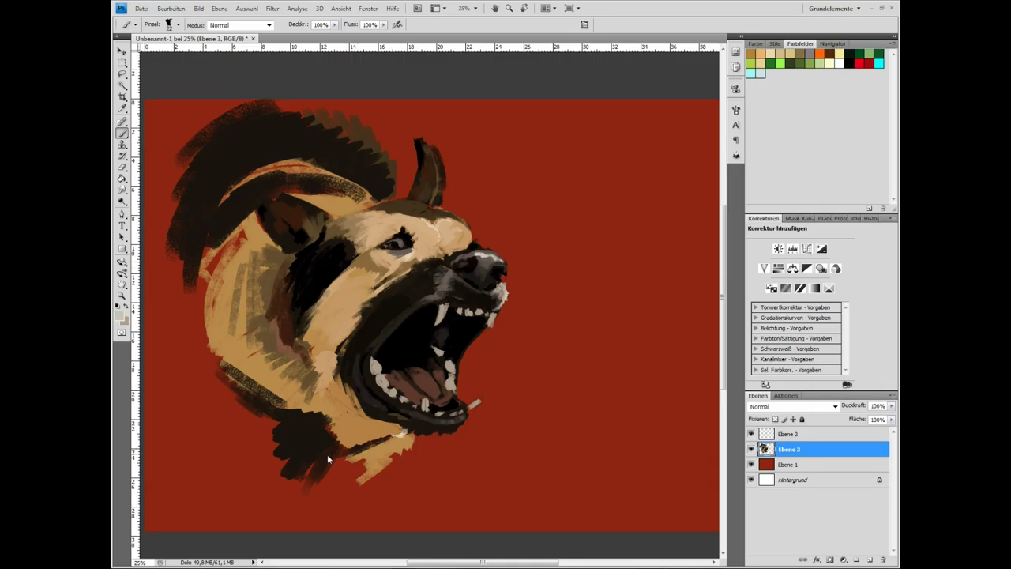
{"action": "key", "text": "bracketright"}
{"action": "key", "text": "bracketright"}
Paint pale tan fur strokes over the ear, crown, forehead and lower-left neck.
{"action": "left_click_drag", "start_coordinate": [412, 143], "coordinate": [417, 180]}
{"action": "left_click", "coordinate": [261, 197], "text": "alt"}
{"action": "left_click_drag", "start_coordinate": [237, 169], "coordinate": [206, 253]}
{"action": "mouse_move", "coordinate": [442, 217]}
{"action": "left_mouse_down"}
{"action": "mouse_move", "coordinate": [418, 245]}
{"action": "mouse_move", "coordinate": [433, 228]}
{"action": "mouse_move", "coordinate": [269, 190]}
{"action": "left_mouse_up"}
{"action": "left_click", "coordinate": [426, 237], "text": "alt"}
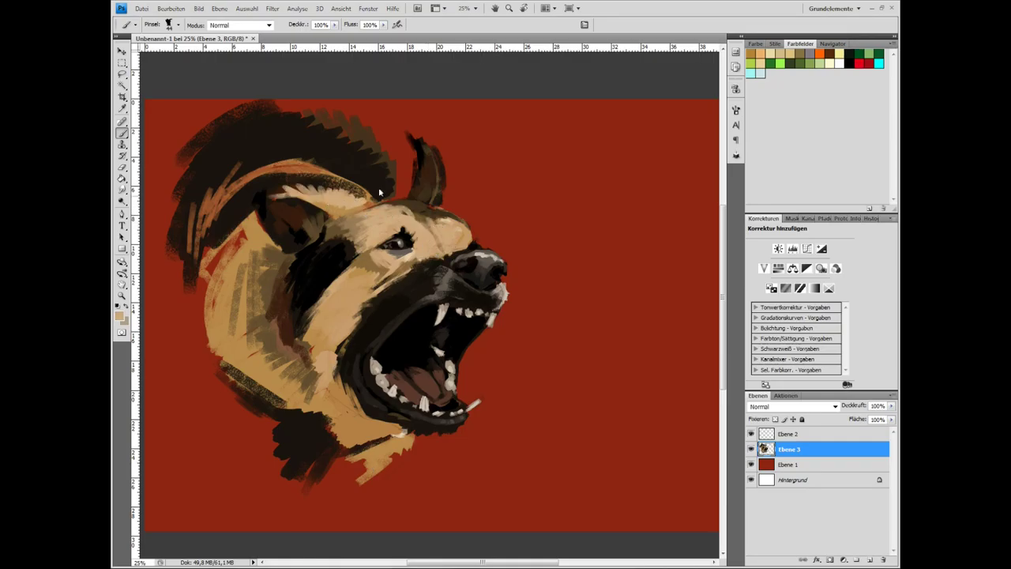
{"action": "left_click_drag", "start_coordinate": [384, 182], "coordinate": [253, 165]}
{"action": "left_click_drag", "start_coordinate": [277, 407], "coordinate": [213, 359]}
{"action": "left_click_drag", "start_coordinate": [336, 448], "coordinate": [253, 406]}
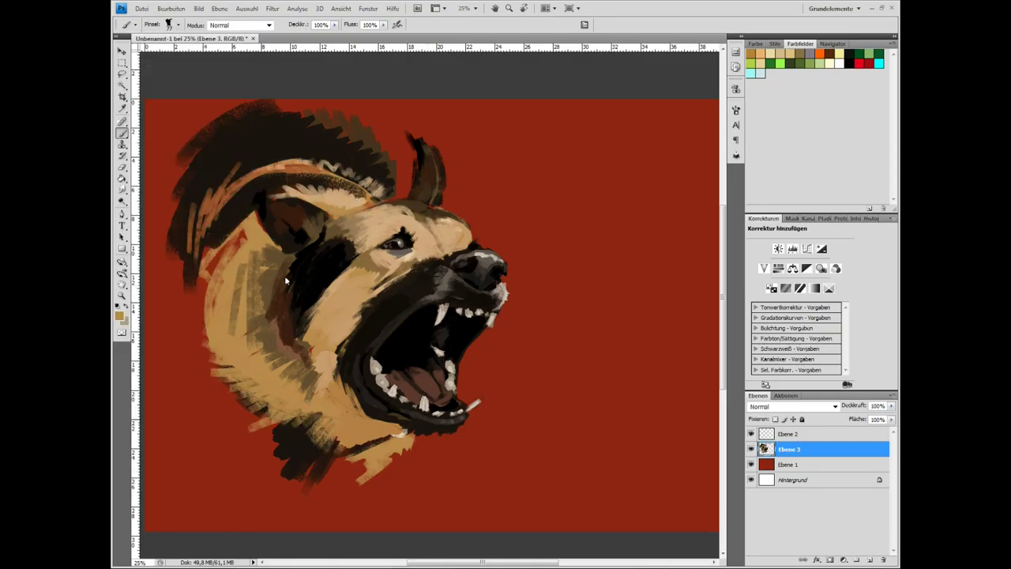
Set the foreground colour to a light mauve-pink.
{"action": "left_click", "coordinate": [121, 315]}
{"action": "left_click", "coordinate": [379, 417]}
{"action": "key", "text": "Return"}
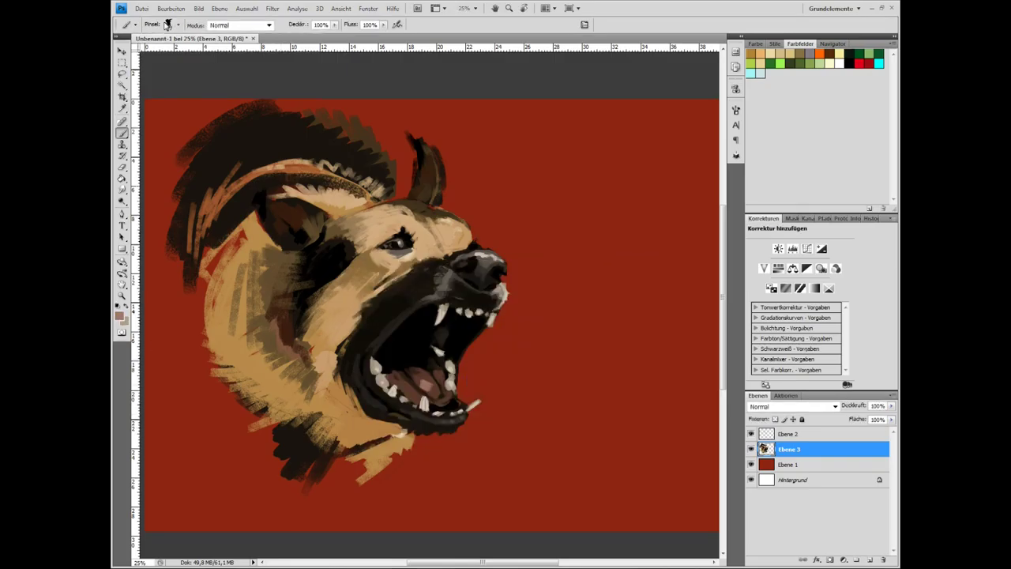
Repaint the head's left side and top with light tan, covering the grey cheek patch.
{"action": "left_click", "coordinate": [255, 264], "text": "alt"}
{"action": "mouse_move", "coordinate": [251, 205]}
{"action": "left_mouse_down"}
{"action": "mouse_move", "coordinate": [190, 316]}
{"action": "mouse_move", "coordinate": [188, 345]}
{"action": "mouse_move", "coordinate": [266, 351]}
{"action": "mouse_move", "coordinate": [324, 314]}
{"action": "mouse_move", "coordinate": [328, 293]}
{"action": "left_mouse_up"}
{"action": "left_click_drag", "start_coordinate": [296, 355], "coordinate": [260, 312]}
{"action": "left_click_drag", "start_coordinate": [332, 261], "coordinate": [308, 158]}
{"action": "left_click_drag", "start_coordinate": [355, 198], "coordinate": [268, 229]}
{"action": "left_click", "coordinate": [327, 332], "text": "alt"}
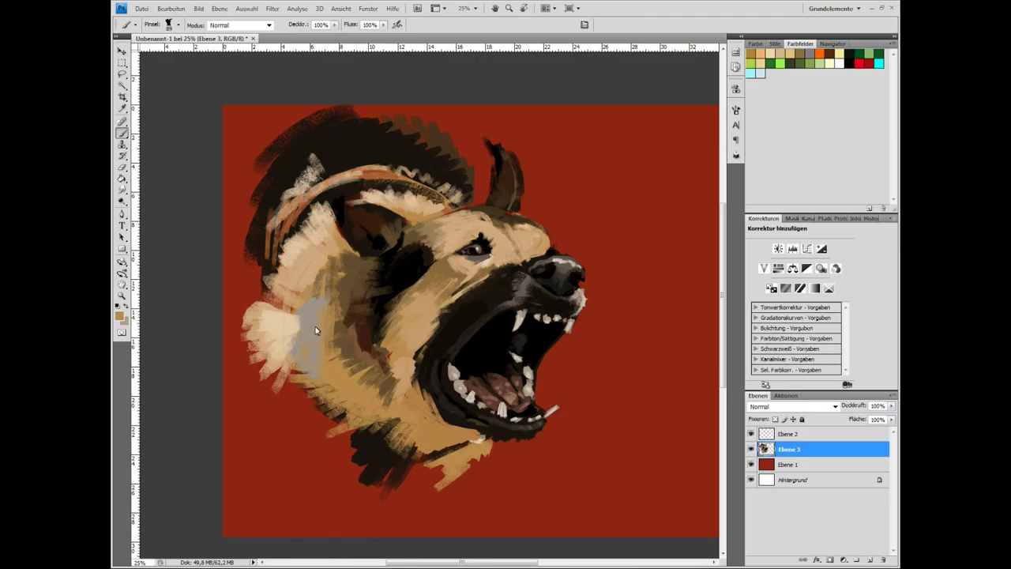
{"action": "left_click_drag", "start_coordinate": [320, 296], "coordinate": [332, 347]}
{"action": "left_click_drag", "start_coordinate": [388, 395], "coordinate": [466, 442]}
Darken the muzzle and cheek in near-black, then erase stray strokes around the head.
{"action": "left_click", "coordinate": [442, 332], "text": "alt"}
{"action": "left_click_drag", "start_coordinate": [431, 344], "coordinate": [482, 286]}
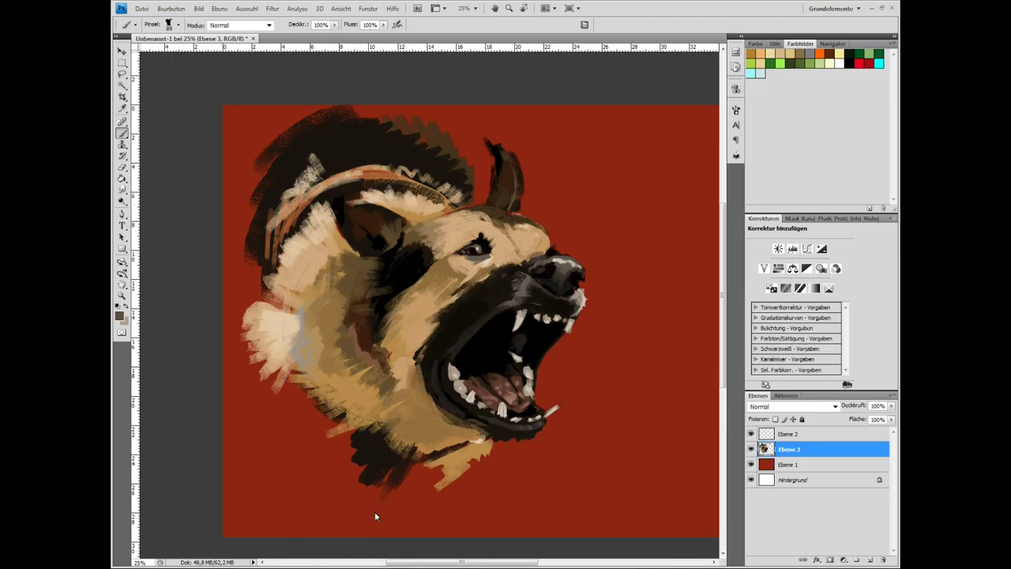
{"action": "left_click_drag", "start_coordinate": [447, 466], "coordinate": [409, 491]}
{"action": "key", "text": "e"}
{"action": "left_click_drag", "start_coordinate": [518, 149], "coordinate": [510, 201]}
{"action": "mouse_move", "coordinate": [458, 126]}
{"action": "left_mouse_down"}
{"action": "mouse_move", "coordinate": [364, 183]}
{"action": "mouse_move", "coordinate": [261, 142]}
{"action": "left_mouse_up"}
{"action": "left_click_drag", "start_coordinate": [442, 466], "coordinate": [369, 480]}
{"action": "left_click_drag", "start_coordinate": [268, 308], "coordinate": [244, 355]}
Add a light brow stroke, outline the eye and paint dark lines along the jaw and chin.
{"action": "right_click", "coordinate": [211, 491]}
{"action": "key", "text": "i"}
{"action": "left_click", "coordinate": [119, 316]}
{"action": "key", "text": "Return"}
{"action": "key", "text": "b"}
{"action": "left_click_drag", "start_coordinate": [527, 238], "coordinate": [537, 235]}
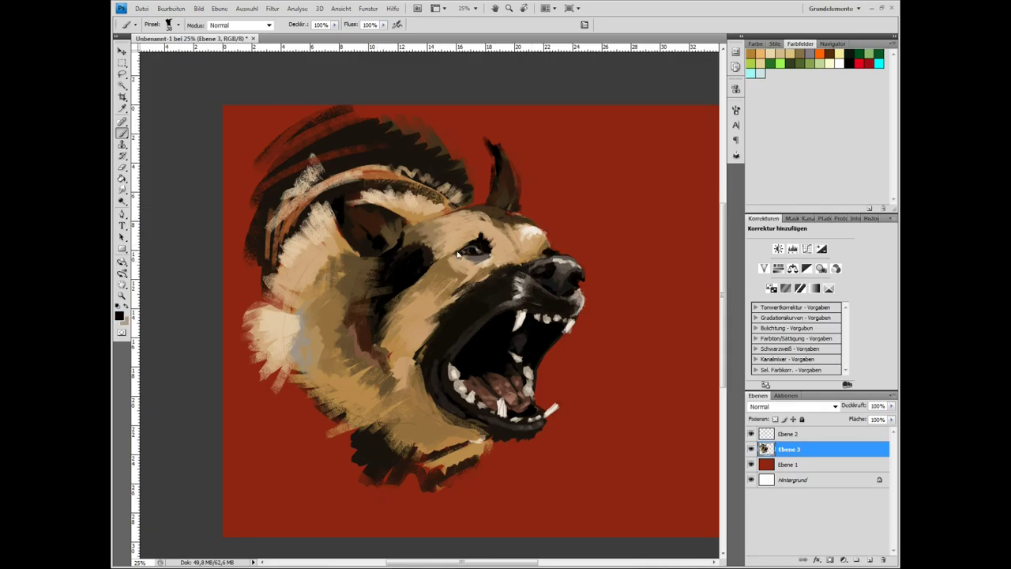
{"action": "left_click_drag", "start_coordinate": [497, 260], "coordinate": [472, 266]}
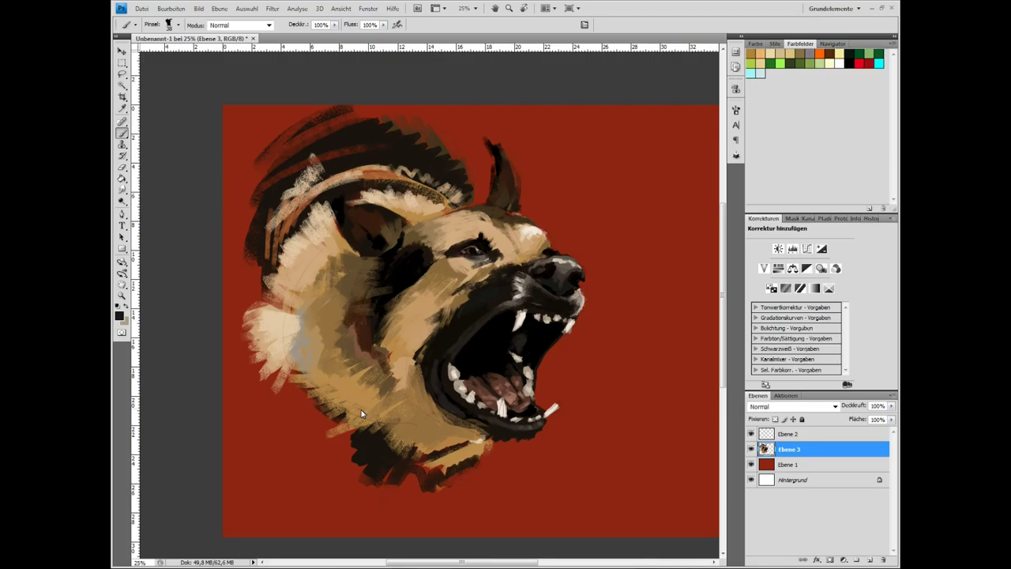
{"action": "left_click_drag", "start_coordinate": [493, 433], "coordinate": [427, 389]}
Brighten the muzzle edge near the teeth and draw thin whiskers beside the muzzle.
{"action": "left_click", "coordinate": [581, 300], "text": "alt"}
{"action": "left_click_drag", "start_coordinate": [582, 294], "coordinate": [566, 332]}
{"action": "key", "text": "d"}
{"action": "key", "text": "e"}
{"action": "key", "text": "b"}
{"action": "right_click", "coordinate": [164, 91]}
{"action": "left_click_drag", "start_coordinate": [586, 294], "coordinate": [620, 290]}
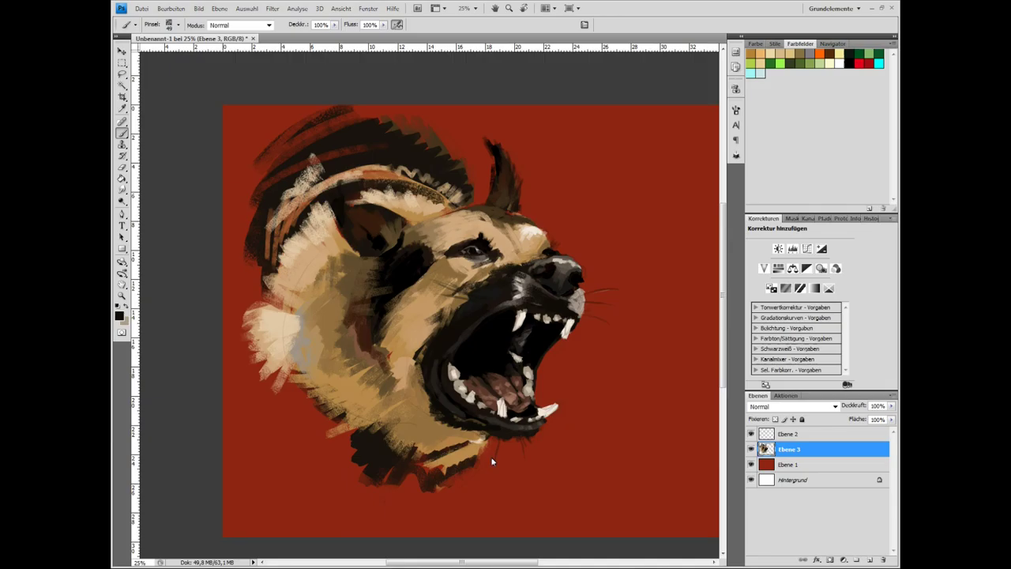
Paint light tan over the dark brow, grey over the top fur, and a dark stroke below the chin.
{"action": "left_click", "coordinate": [339, 289], "text": "alt"}
{"action": "left_click", "coordinate": [171, 24]}
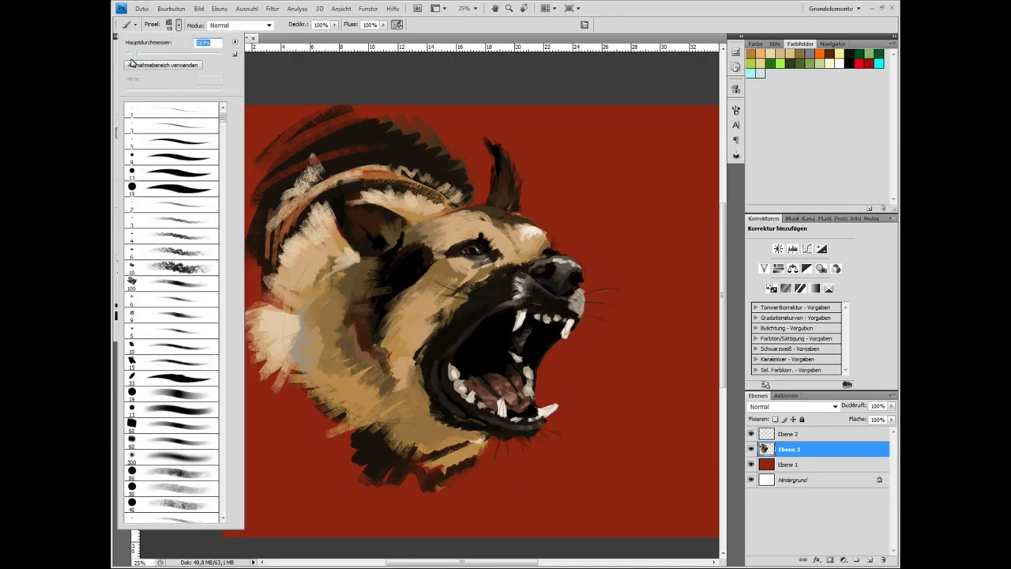
{"action": "left_click", "coordinate": [171, 24]}
{"action": "left_click", "coordinate": [158, 237]}
{"action": "left_click", "coordinate": [445, 233], "text": "alt"}
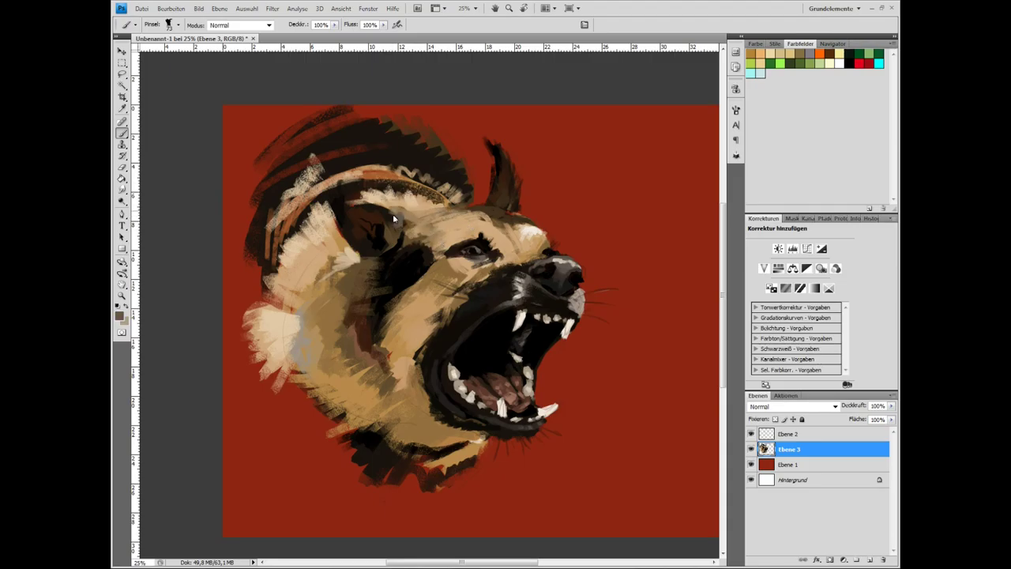
{"action": "left_click_drag", "start_coordinate": [394, 218], "coordinate": [352, 229]}
{"action": "left_click_drag", "start_coordinate": [460, 178], "coordinate": [399, 144]}
{"action": "key", "text": "e"}
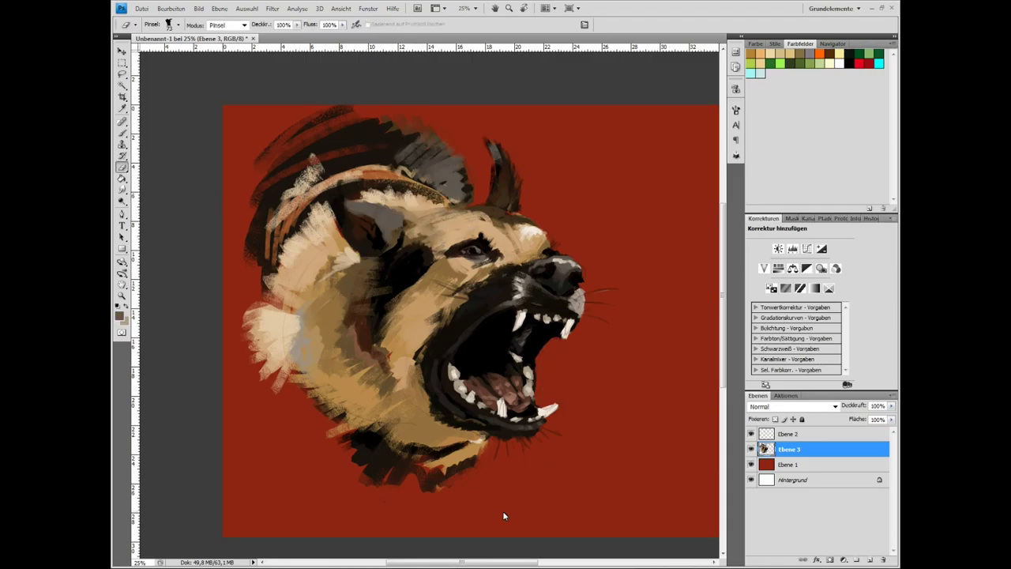
{"action": "key", "text": "b"}
{"action": "left_click_drag", "start_coordinate": [361, 479], "coordinate": [316, 501]}
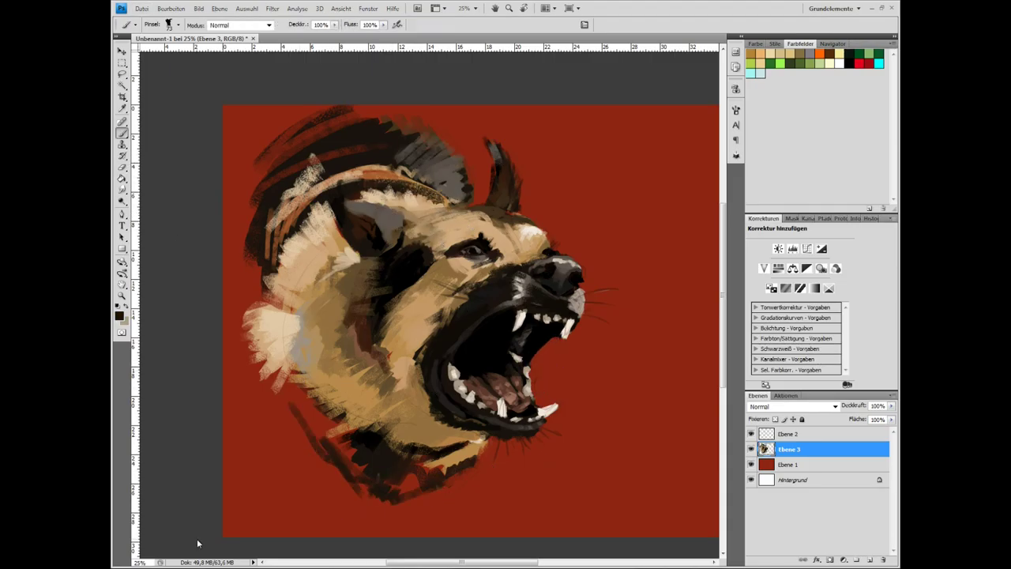
Add layers Ebene 4 and 5 and fill Ebene 5 dark brown with the Paint Bucket.
{"action": "key", "text": "ctrl+shift+alt+n"}
{"action": "left_click", "coordinate": [120, 316]}
{"action": "key", "text": "Return"}
{"action": "key", "text": "ctrl+shift+alt+n"}
{"action": "key", "text": "g"}
{"action": "left_click", "coordinate": [630, 490]}
{"action": "key", "text": "ctrl+z"}
{"action": "left_click", "coordinate": [171, 8]}
{"action": "key", "text": "Escape"}
{"action": "key", "text": "ctrl+z"}
{"action": "left_click", "coordinate": [120, 316]}
{"action": "key", "text": "Return"}
Brush a soft red glow around the dog, then erase its outer edges toward the corners.
{"action": "key", "text": "b"}
{"action": "mouse_move", "coordinate": [600, 237]}
{"action": "left_mouse_down"}
{"action": "mouse_move", "coordinate": [218, 524]}
{"action": "mouse_move", "coordinate": [627, 542]}
{"action": "left_mouse_up"}
{"action": "key", "text": "e"}
{"action": "left_click", "coordinate": [176, 27]}
{"action": "key", "text": "Return"}
{"action": "left_click_drag", "start_coordinate": [632, 505], "coordinate": [316, 443]}
{"action": "left_click_drag", "start_coordinate": [237, 300], "coordinate": [434, 92]}
Adjust the brush tip settings while switching between the glow layer and the Ebene 3 painting layer.
{"action": "key", "text": "alt+bracketleft"}
{"action": "key", "text": "b"}
{"action": "left_click", "coordinate": [169, 25]}
{"action": "key", "text": "Escape"}
{"action": "key", "text": "alt+bracketleft"}
{"action": "left_click", "coordinate": [169, 25]}
{"action": "left_click", "coordinate": [223, 517]}
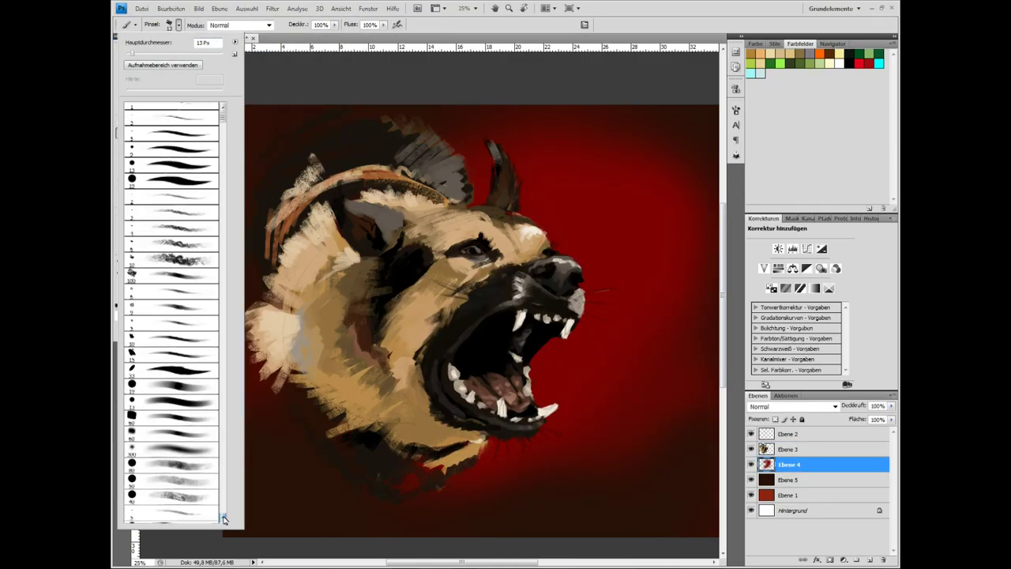
{"action": "key", "text": "Return"}
{"action": "key", "text": "alt+bracketright"}
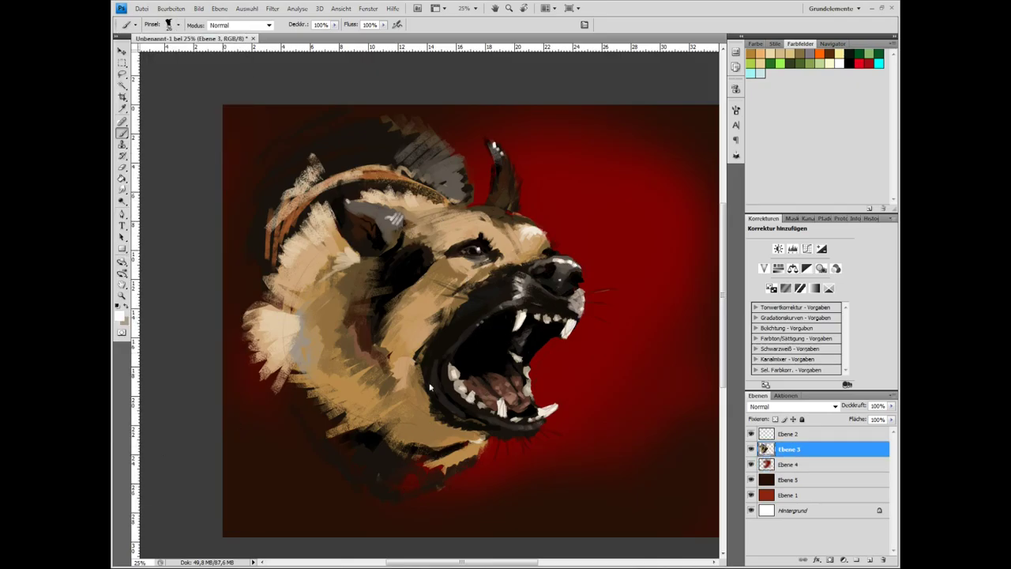
Select Ebene 1 through Ebene 2, merge them into a copy, and duplicate it with Gaussian Blur.
{"action": "left_click", "coordinate": [272, 8]}
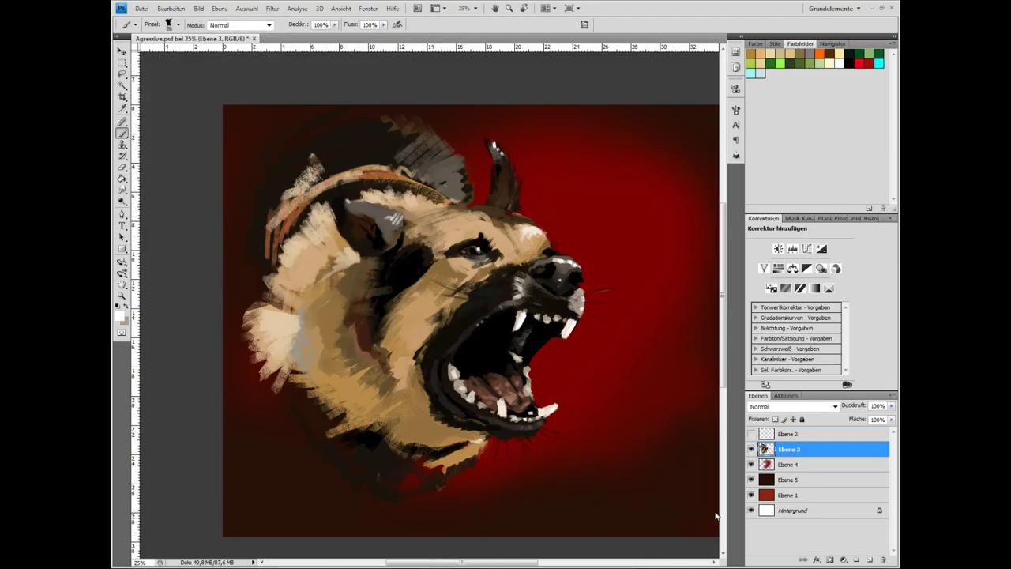
{"action": "key", "text": "e"}
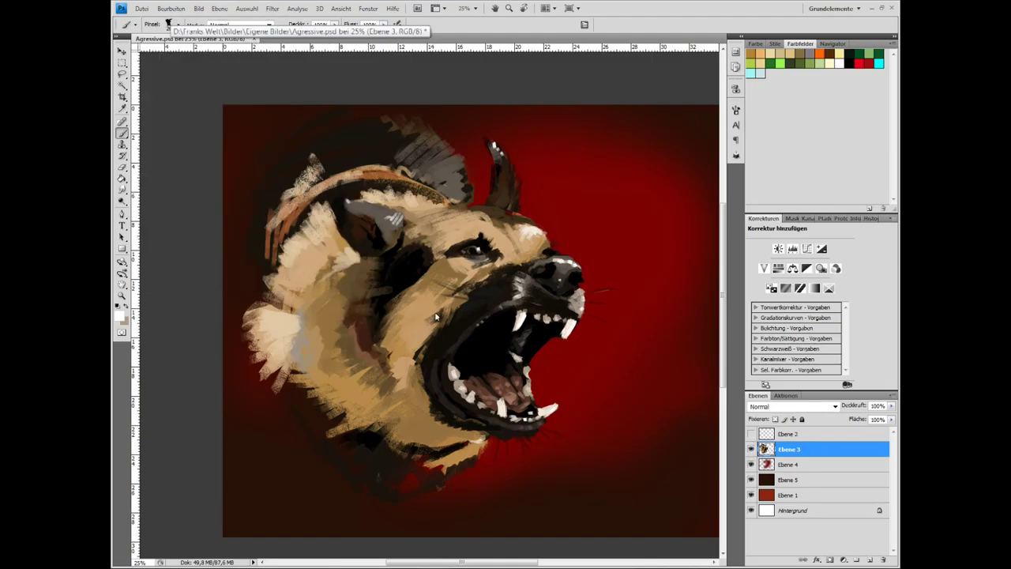
{"action": "left_click", "coordinate": [790, 494]}
{"action": "left_click", "coordinate": [790, 434], "text": "shift"}
{"action": "key", "text": "ctrl+alt+e"}
{"action": "key", "text": "ctrl+j"}
{"action": "key", "text": "ctrl+alt+f"}
{"action": "key", "text": "Return"}
{"action": "key", "text": "ctrl+bracketleft"}
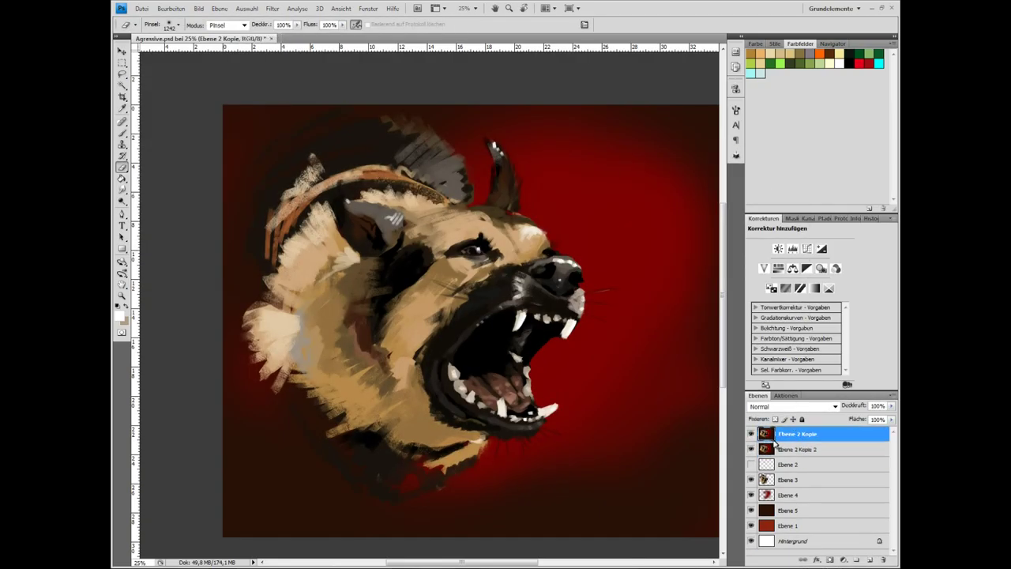
Paste the signature on a new layer, set it to Negativ multiplizieren, and place it lower right.
{"action": "key", "text": "ctrl+shift+alt+n"}
{"action": "key", "text": "b"}
{"action": "key", "text": "F5"}
{"action": "key", "text": "F5"}
{"action": "key", "text": "ctrl+v"}
{"action": "key", "text": "ctrl+i"}
{"action": "key", "text": "ctrl+t"}
{"action": "left_click_drag", "start_coordinate": [594, 506], "coordinate": [655, 510]}
{"action": "key", "text": "Return"}
Add layer Ebene 8 set to Hartes Licht with orange as the paint colour.
{"action": "left_click", "coordinate": [794, 465]}
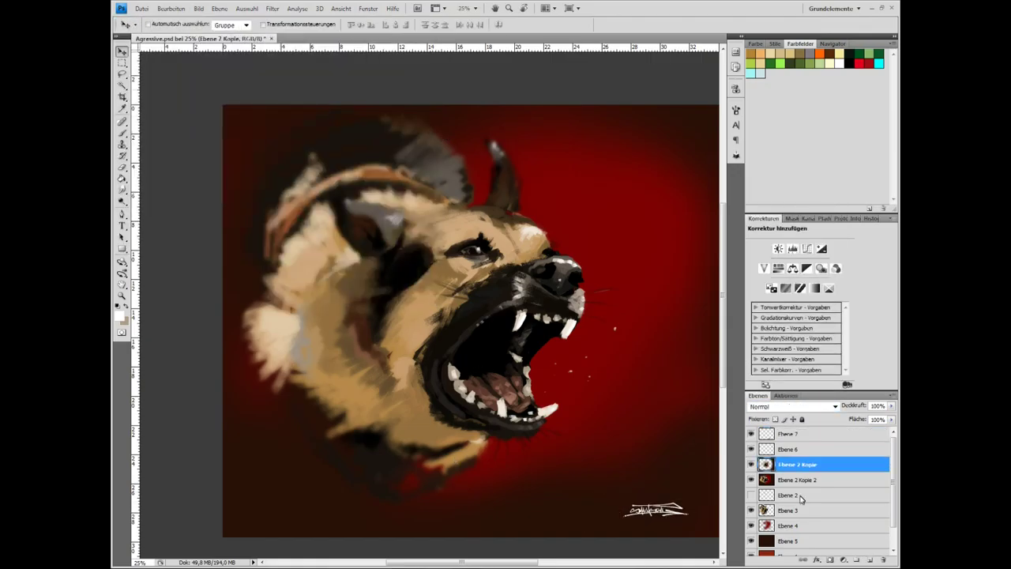
{"action": "key", "text": "ctrl+shift+alt+n"}
{"action": "left_click", "coordinate": [119, 316]}
{"action": "left_click", "coordinate": [592, 287]}
{"action": "left_click", "coordinate": [793, 406]}
{"action": "left_click", "coordinate": [782, 304]}
Paint orange-red glow strokes around and above the dog's head with a large brush.
{"action": "key", "text": "b"}
{"action": "key", "text": "F5"}
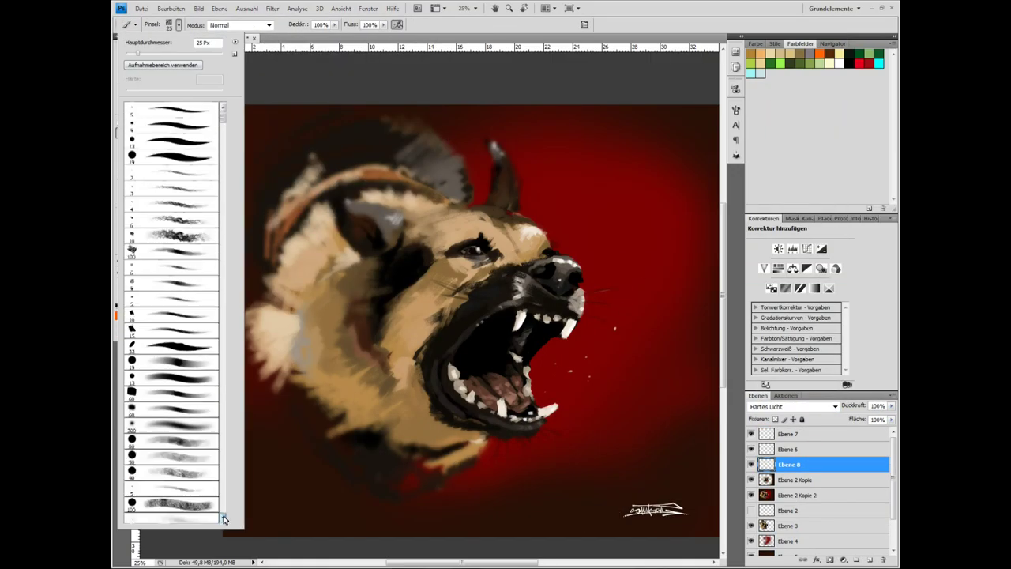
{"action": "key", "text": "F5"}
{"action": "mouse_move", "coordinate": [553, 379]}
{"action": "left_mouse_down"}
{"action": "mouse_move", "coordinate": [680, 147]}
{"action": "mouse_move", "coordinate": [656, 426]}
{"action": "left_mouse_up"}
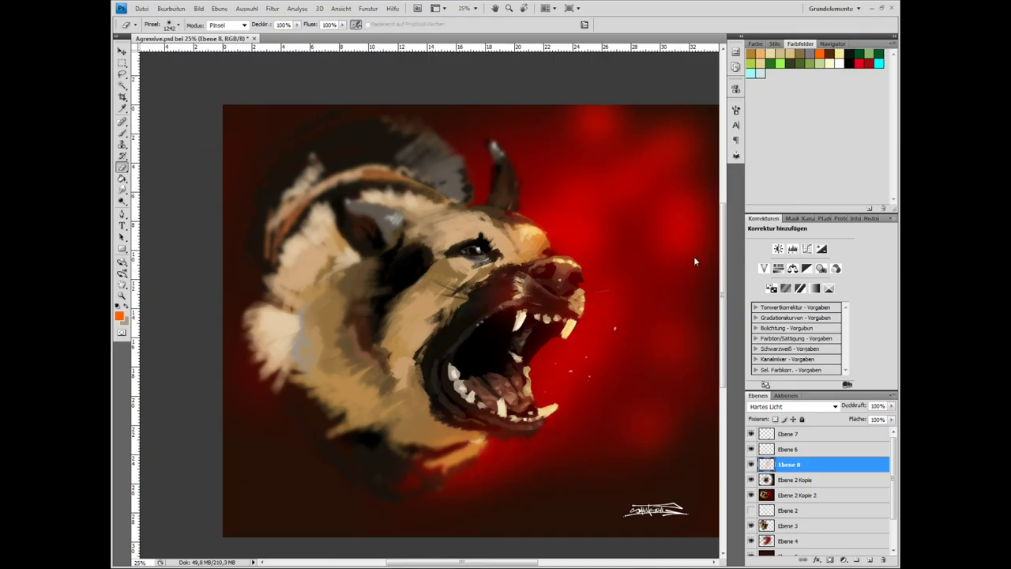
{"action": "left_click_drag", "start_coordinate": [694, 256], "coordinate": [466, 182]}
{"action": "left_click_drag", "start_coordinate": [398, 199], "coordinate": [340, 158]}
{"action": "left_click_drag", "start_coordinate": [364, 451], "coordinate": [283, 514]}
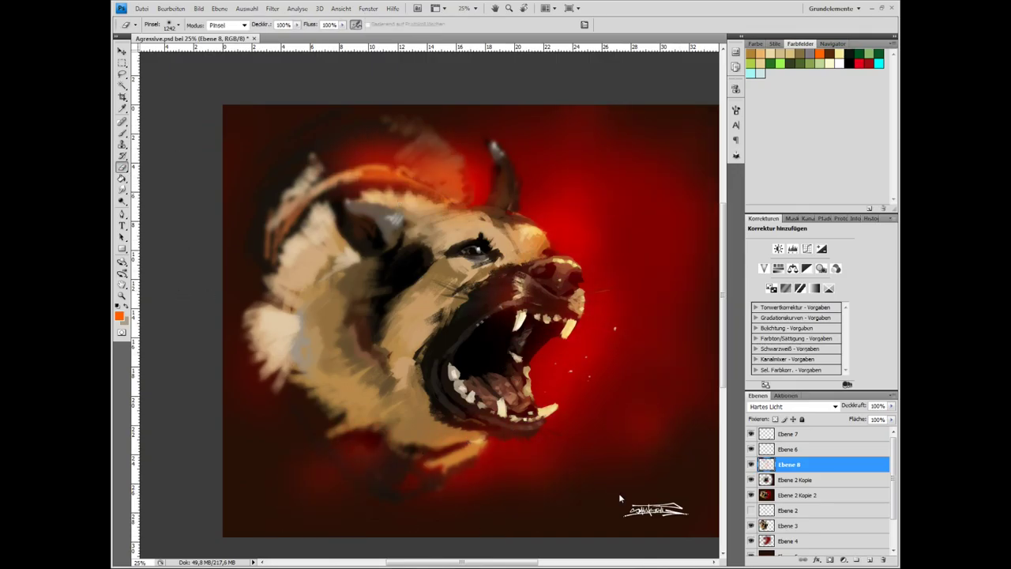
Add layer Ebene 9, reset colours to default, and fit the whole painting in the window.
{"action": "key", "text": "ctrl+shift+alt+n"}
{"action": "key", "text": "d"}
{"action": "key", "text": "e"}
{"action": "mouse_move", "coordinate": [605, 443]}
{"action": "left_mouse_down"}
{"action": "mouse_move", "coordinate": [467, 414]}
{"action": "mouse_move", "coordinate": [343, 502]}
{"action": "left_mouse_up"}
{"action": "key", "text": "ctrl+0"}
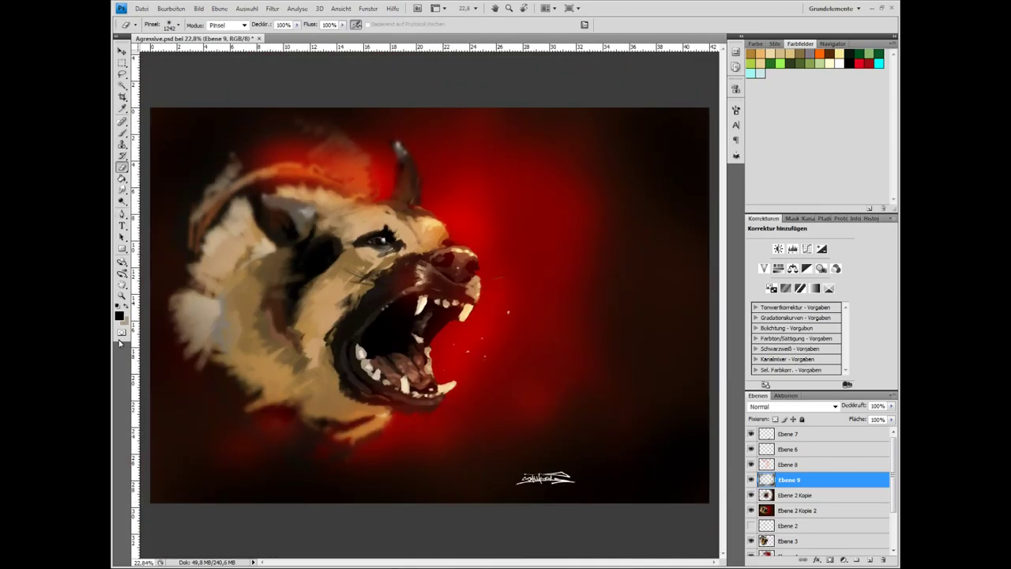